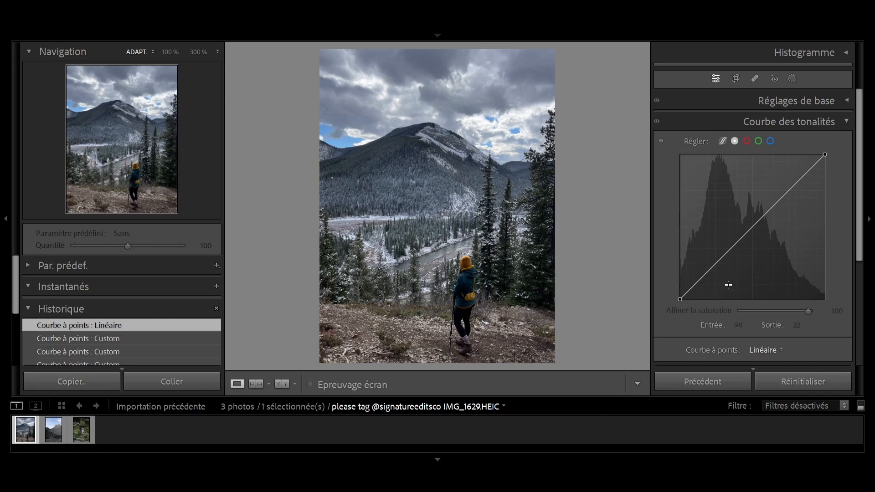
# Step: Add three control points to the snowy mountain photo's linear tone curve, at 63 in the shadows, 128 in the midtones and in the highlights
pyautogui.moveTo(731, 247); pyautogui.dragTo(749, 258)
pyautogui.doubleClick(748, 258)
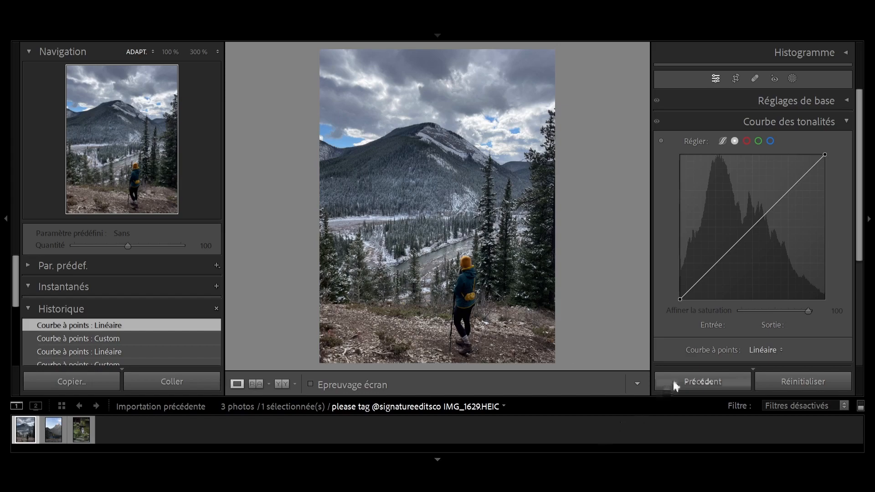
pyautogui.click(716, 264)
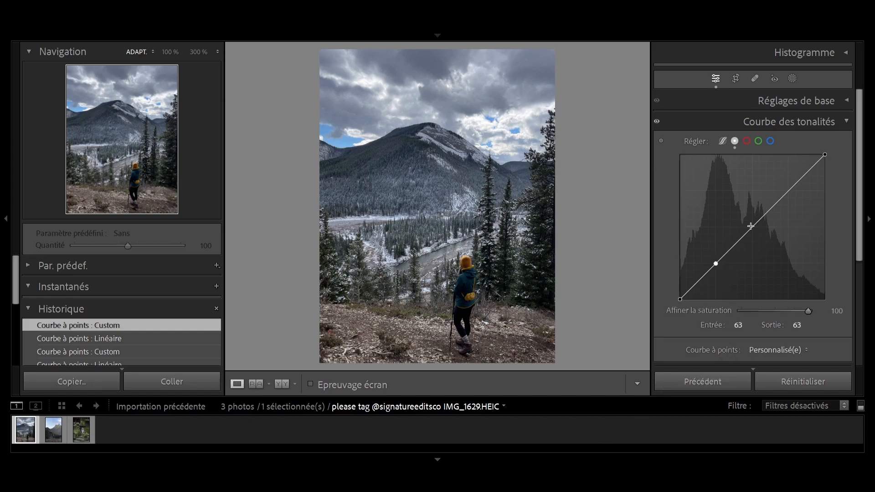
pyautogui.click(753, 227)
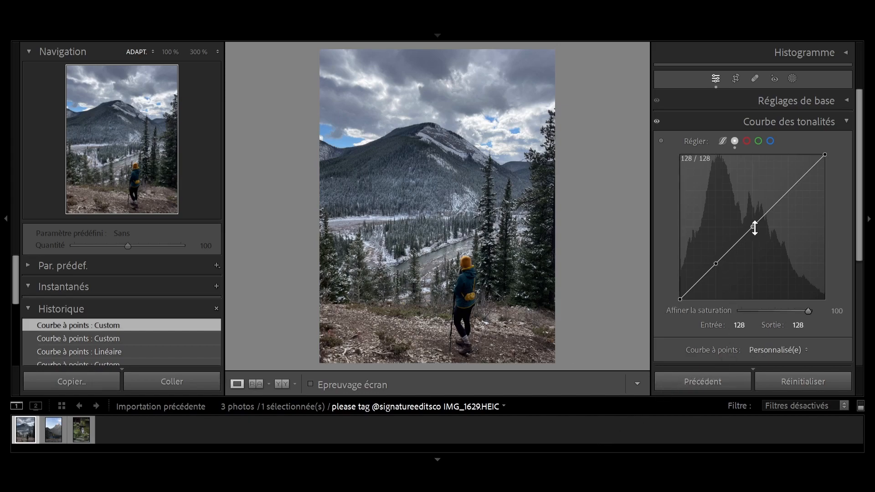
pyautogui.click(787, 192)
# Step: Shape the curve into an S by moving the shadow point to 66/62, the midtone to 116/131 and the highlight to 184/202
pyautogui.moveTo(715, 263)
pyautogui.mouseDown()
pyautogui.moveTo(710, 256)
pyautogui.moveTo(717, 266)
pyautogui.mouseUp()
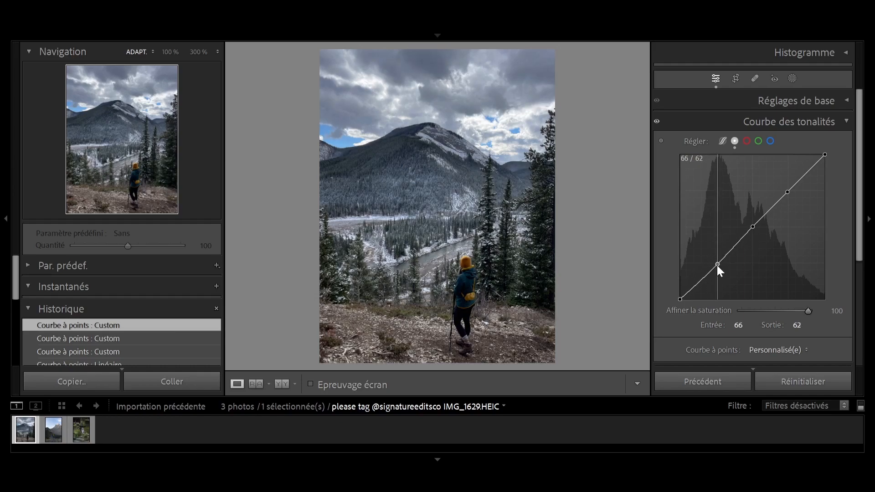
pyautogui.moveTo(753, 226); pyautogui.dragTo(745, 225)
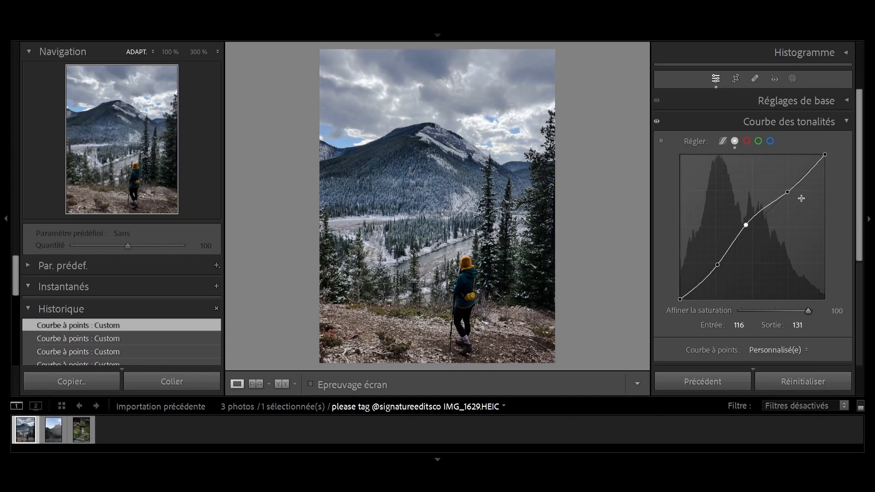
pyautogui.moveTo(789, 194)
pyautogui.mouseDown()
pyautogui.moveTo(787, 201)
pyautogui.moveTo(785, 184)
pyautogui.mouseUp()
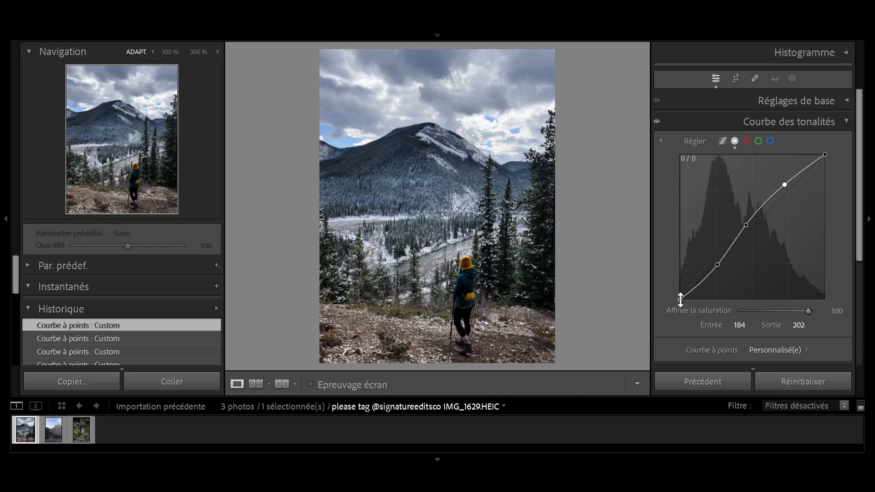
# Step: Lift the curve's black point to output 17, lower the white point to output 249, and compare before and after in a wider view
pyautogui.moveTo(680, 300)
pyautogui.mouseDown()
pyautogui.moveTo(677, 283)
pyautogui.moveTo(673, 306)
pyautogui.moveTo(672, 280)
pyautogui.moveTo(668, 288)
pyautogui.moveTo(680, 290)
pyautogui.mouseUp()
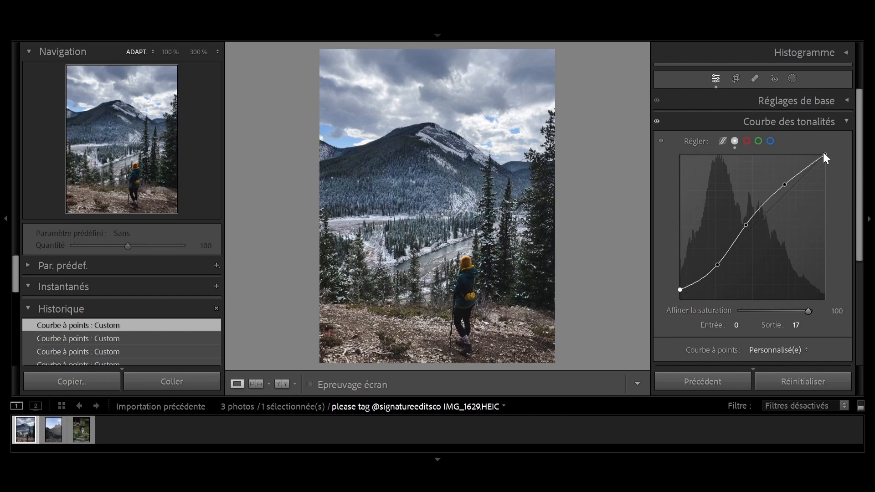
pyautogui.moveTo(824, 156)
pyautogui.mouseDown()
pyautogui.moveTo(834, 168)
pyautogui.moveTo(839, 157)
pyautogui.mouseUp()
pyautogui.click(281, 384)
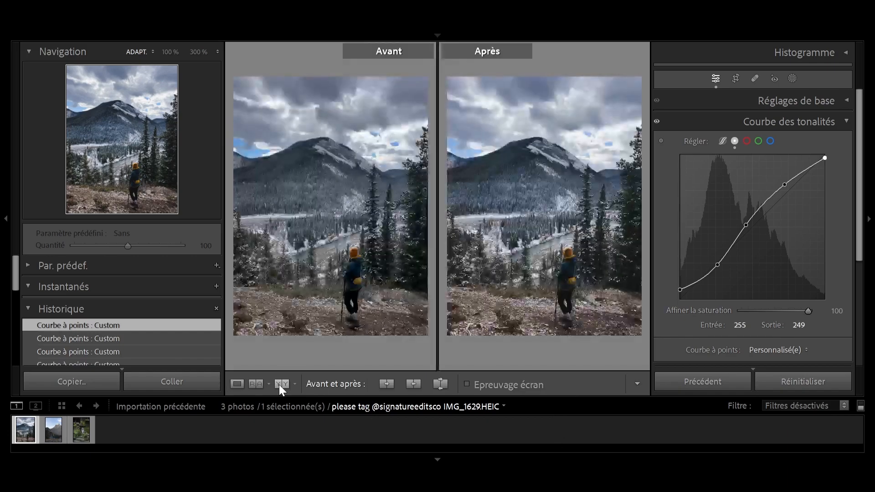
pyautogui.click(8, 209)
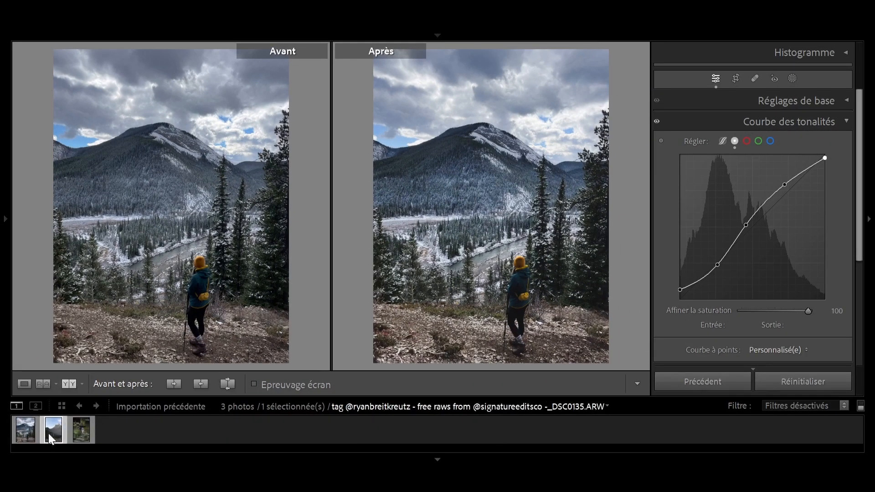
# Step: Open the second photo in single view and add tone curve points at 64, 128 and 188
pyautogui.click(42, 481)
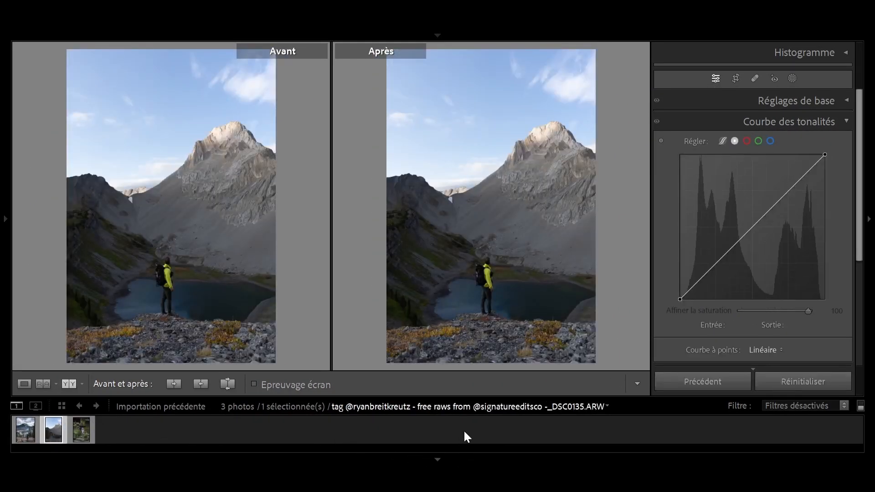
pyautogui.click(23, 384)
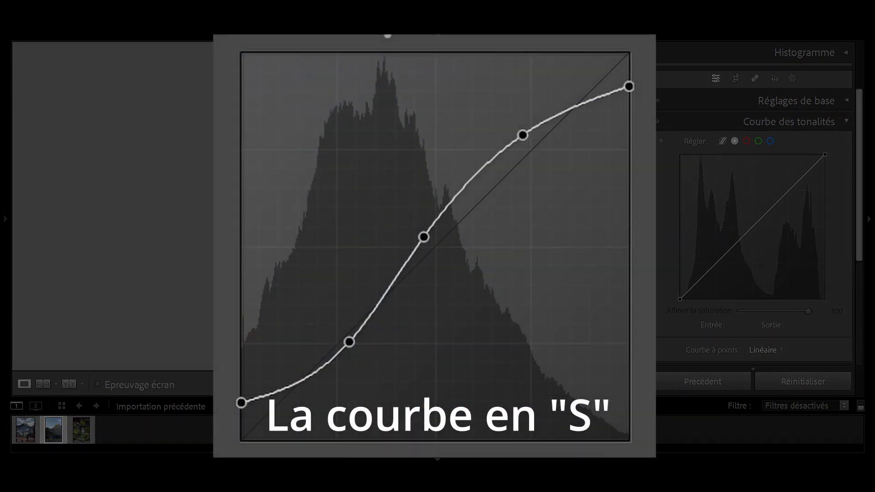
pyautogui.click(717, 263)
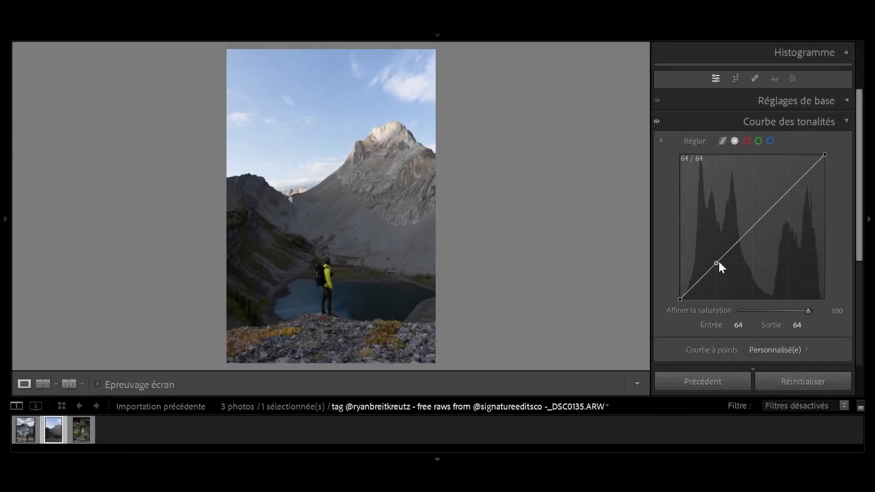
pyautogui.click(752, 226)
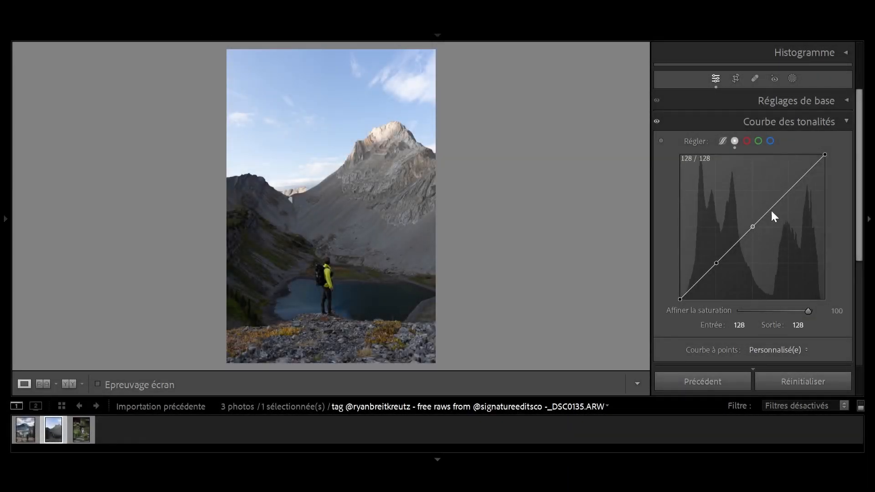
pyautogui.click(787, 191)
# Step: Set the curve's black point to output 21, white point to output 230, midtone point to about 118/133 and shadow point to about 67/55
pyautogui.moveTo(680, 299); pyautogui.dragTo(676, 288)
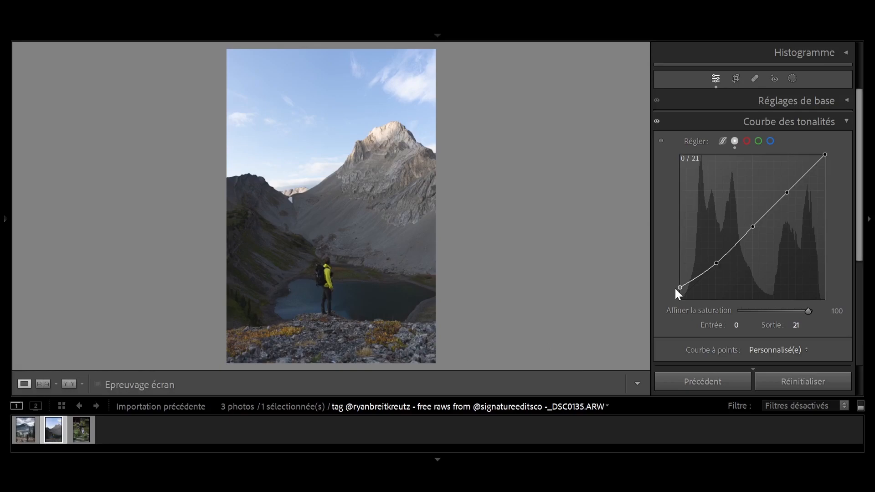
pyautogui.moveTo(824, 157); pyautogui.dragTo(828, 166)
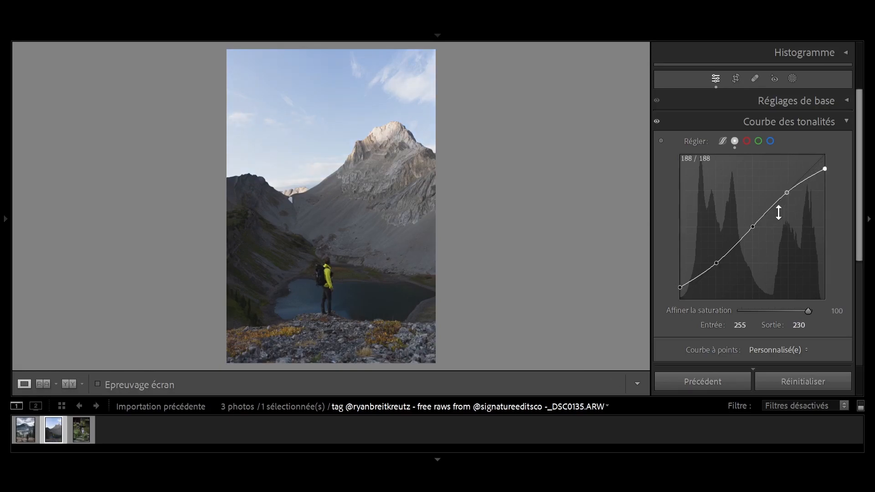
pyautogui.moveTo(752, 227); pyautogui.dragTo(745, 223)
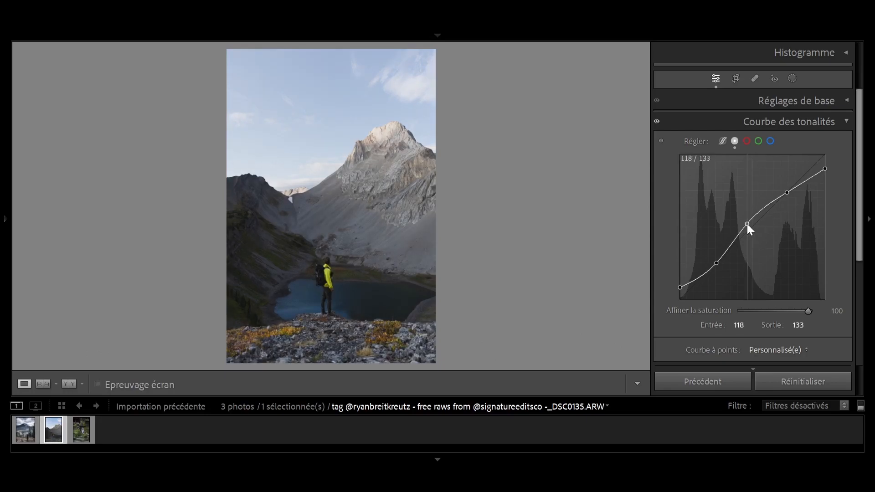
pyautogui.moveTo(746, 224); pyautogui.dragTo(748, 223)
pyautogui.moveTo(716, 265); pyautogui.dragTo(718, 269)
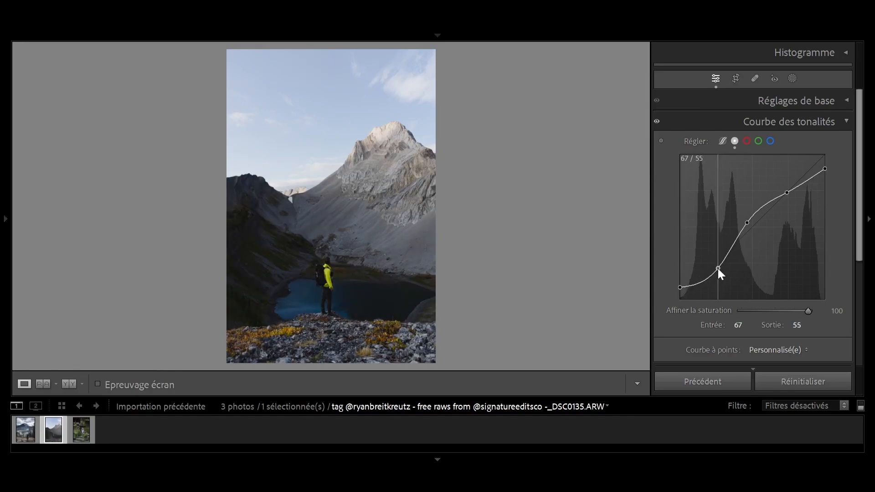
# Step: Nudge the highlight point slightly, set the white point's output to 236, and compare the lake photo before and after
pyautogui.click(788, 193)
pyautogui.moveTo(788, 195); pyautogui.dragTo(785, 192)
pyautogui.moveTo(825, 171)
pyautogui.mouseDown()
pyautogui.moveTo(825, 179)
pyautogui.moveTo(825, 168)
pyautogui.mouseUp()
pyautogui.moveTo(826, 166); pyautogui.dragTo(826, 165)
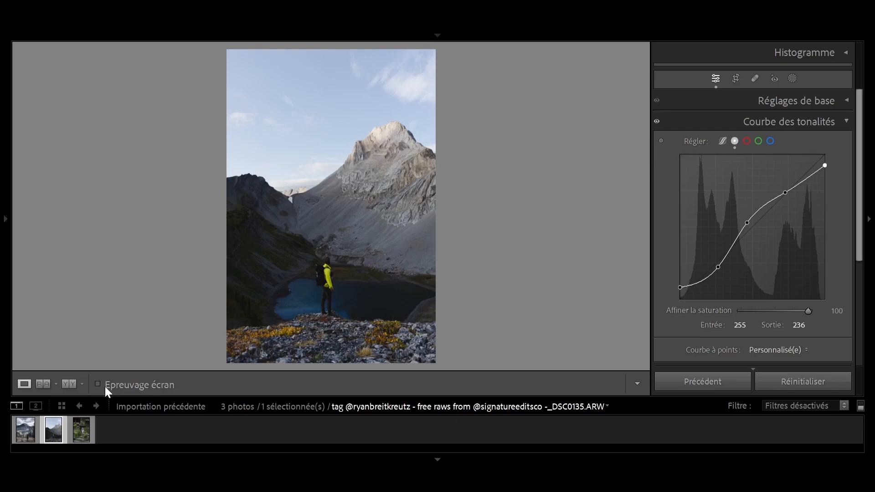
pyautogui.click(63, 384)
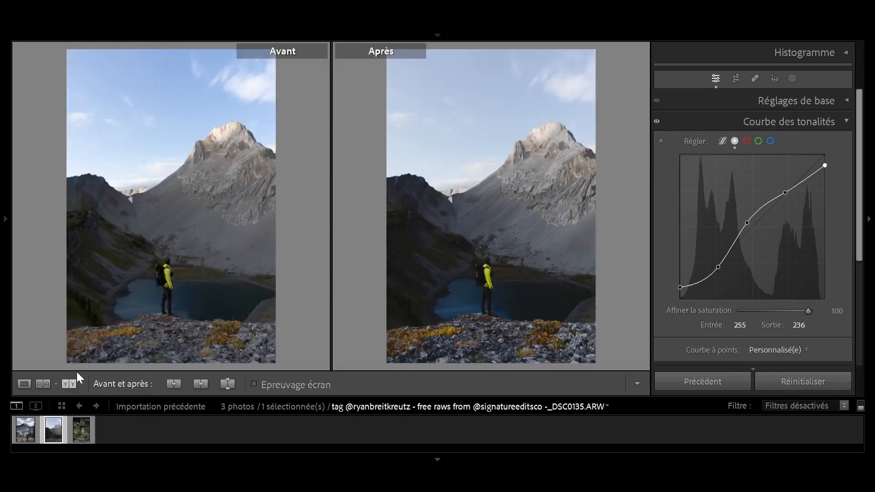
pyautogui.click(22, 385)
# Step: Set the black point to output 12, move the white point inward at full output, set midtones to 113/138 and highlights to 188/188, and compare
pyautogui.moveTo(679, 288)
pyautogui.mouseDown()
pyautogui.moveTo(677, 299)
pyautogui.moveTo(672, 285)
pyautogui.moveTo(672, 293)
pyautogui.mouseUp()
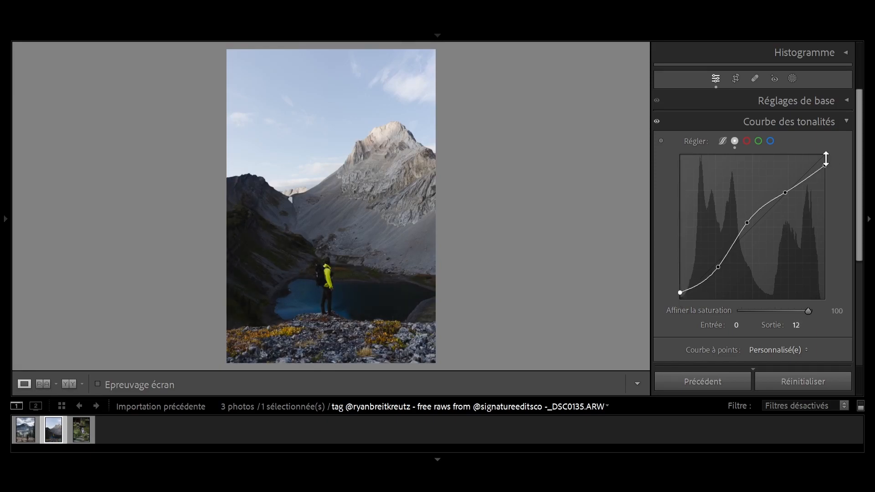
pyautogui.moveTo(824, 164); pyautogui.dragTo(815, 153)
pyautogui.moveTo(747, 223); pyautogui.dragTo(745, 221)
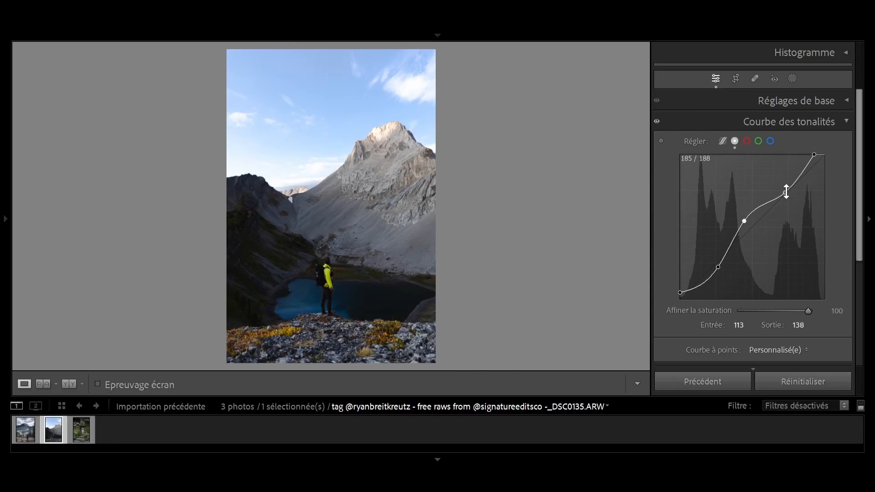
pyautogui.moveTo(788, 193); pyautogui.dragTo(788, 192)
pyautogui.click(66, 385)
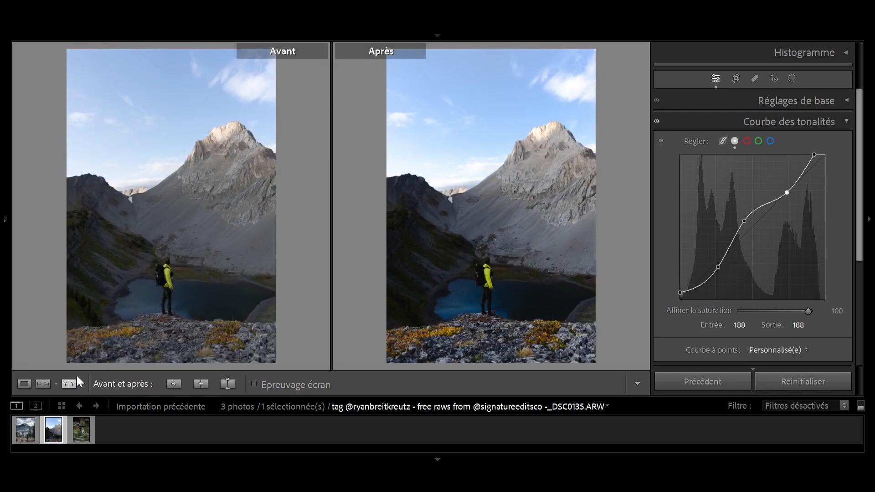
pyautogui.click(22, 383)
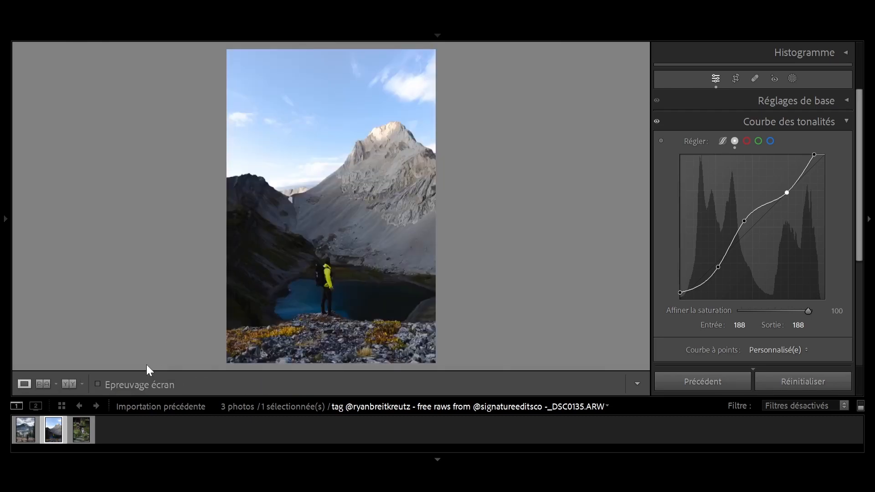
# Step: Open the third photo, of the monkey, and add tone curve points at 64, 131 and in the highlights
pyautogui.click(80, 436)
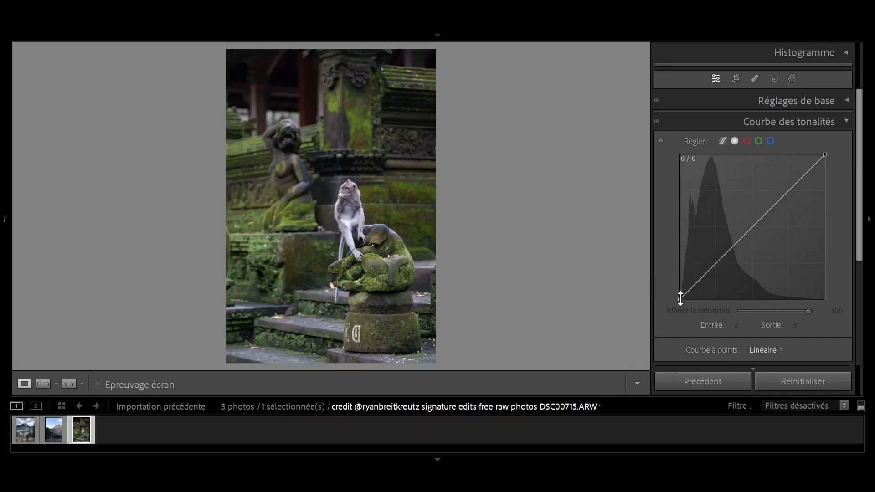
pyautogui.click(716, 264)
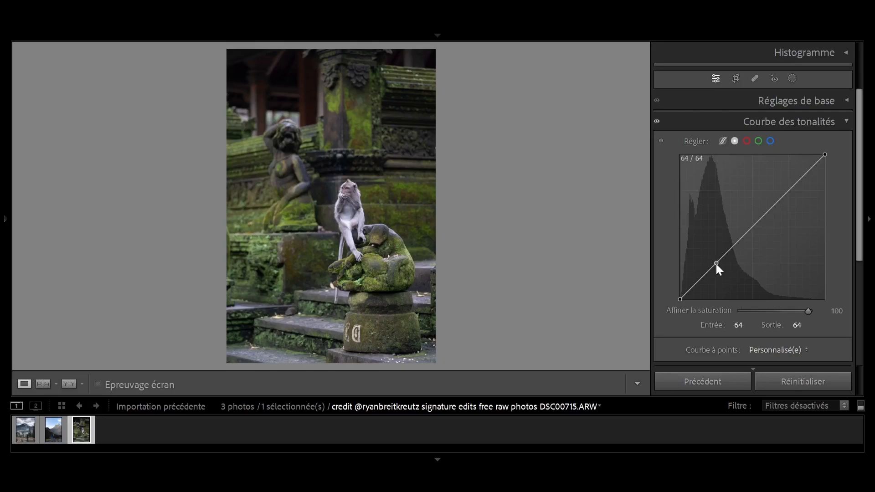
pyautogui.click(755, 228)
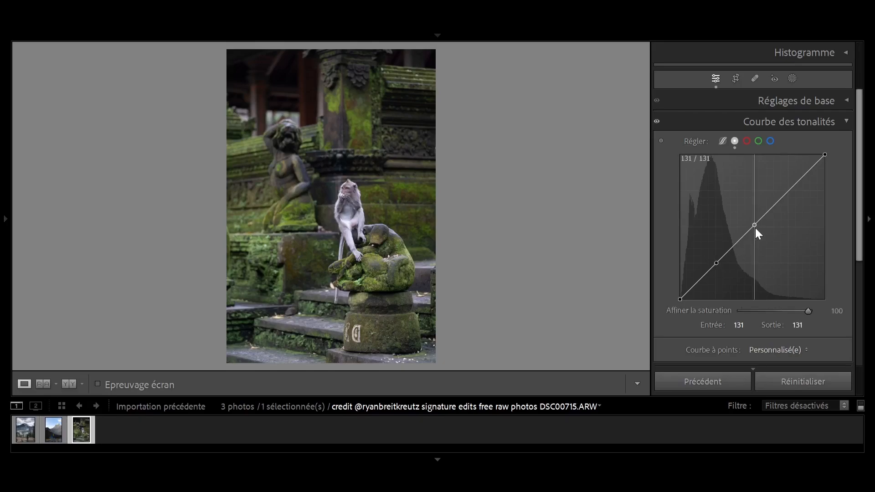
pyautogui.click(789, 191)
# Step: Move the black point to input 10 and output 0, shift the white point slightly inward at full output, and raise the midtone point
pyautogui.moveTo(680, 299)
pyautogui.mouseDown()
pyautogui.moveTo(675, 288)
pyautogui.moveTo(674, 305)
pyautogui.moveTo(685, 308)
pyautogui.mouseUp()
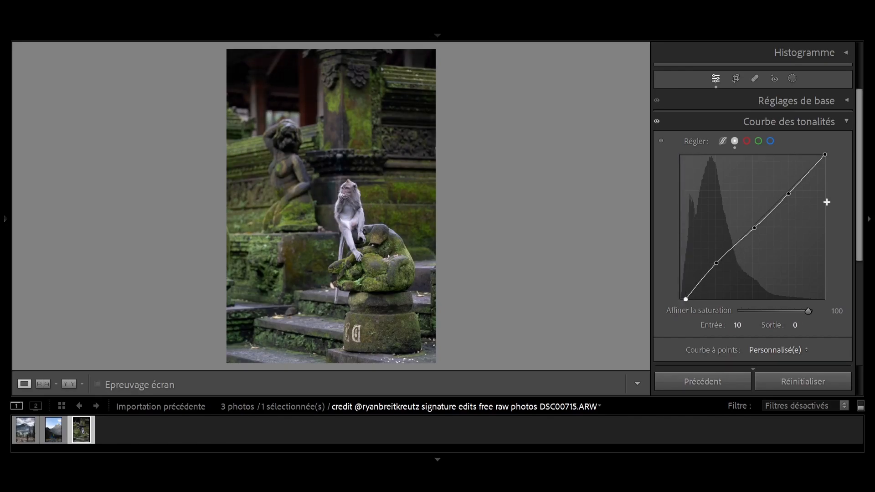
pyautogui.moveTo(824, 155)
pyautogui.mouseDown()
pyautogui.moveTo(826, 175)
pyautogui.moveTo(823, 150)
pyautogui.moveTo(805, 146)
pyautogui.moveTo(822, 146)
pyautogui.moveTo(820, 159)
pyautogui.mouseUp()
pyautogui.moveTo(754, 228); pyautogui.dragTo(750, 223)
# Step: Set the shadow point to 67/63 and the highlight point to 181/194, and compare the monkey photo before and after
pyautogui.moveTo(716, 263); pyautogui.dragTo(717, 263)
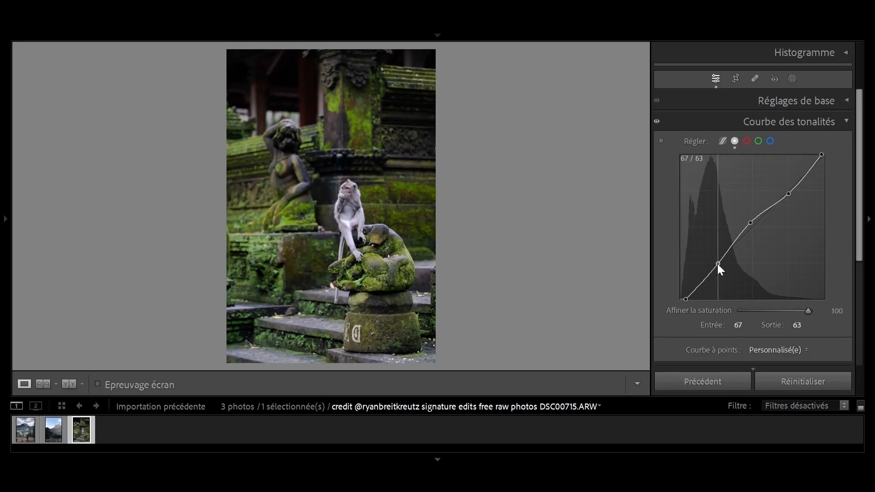
pyautogui.moveTo(788, 192); pyautogui.dragTo(784, 189)
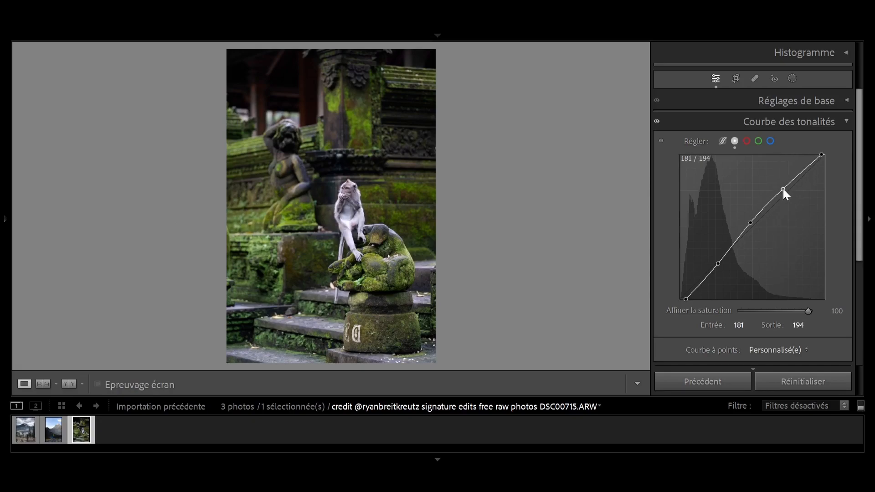
pyautogui.click(68, 383)
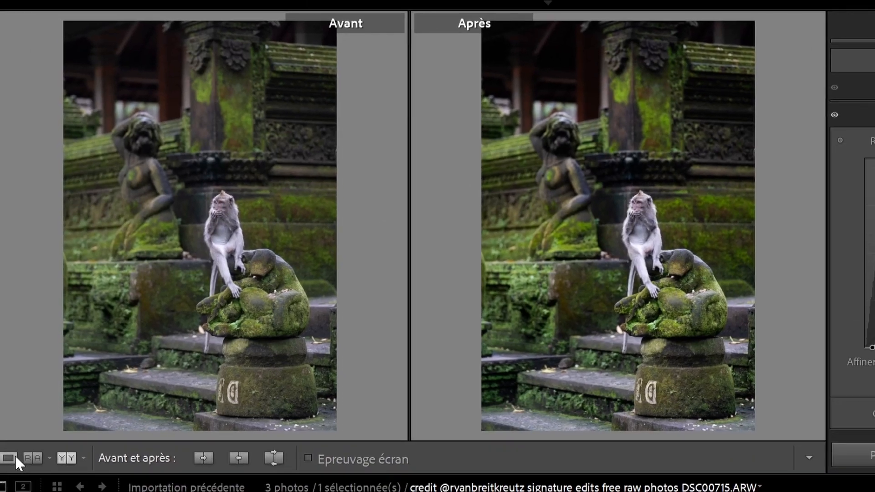
pyautogui.click(5, 490)
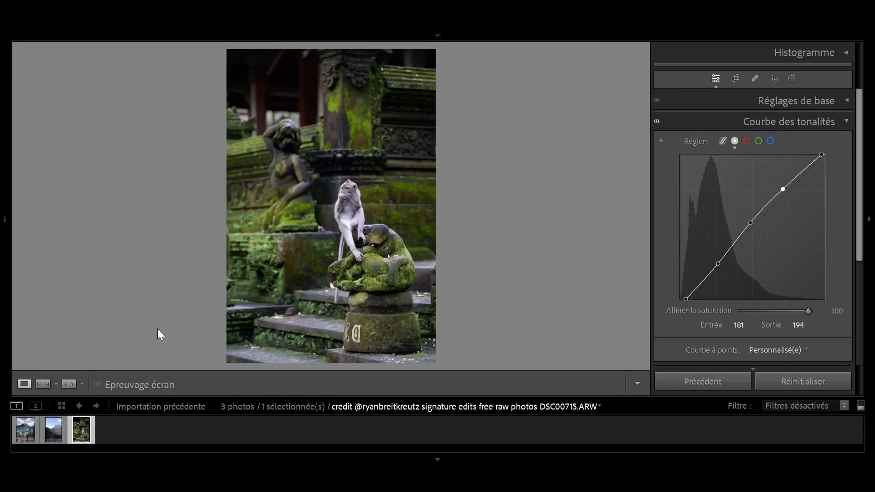
# Step: View the red, green and blue channel curves in turn, ending on the red channel
pyautogui.click(747, 141)
pyautogui.click(759, 141)
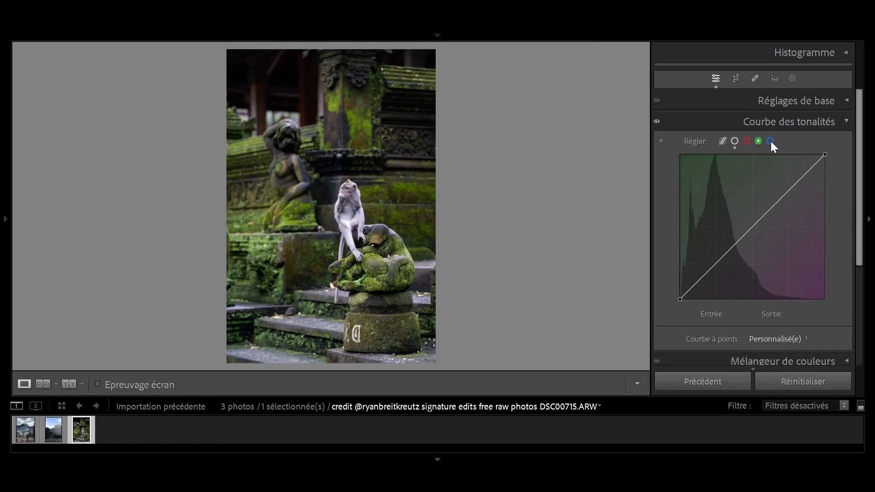
pyautogui.click(771, 141)
pyautogui.click(747, 141)
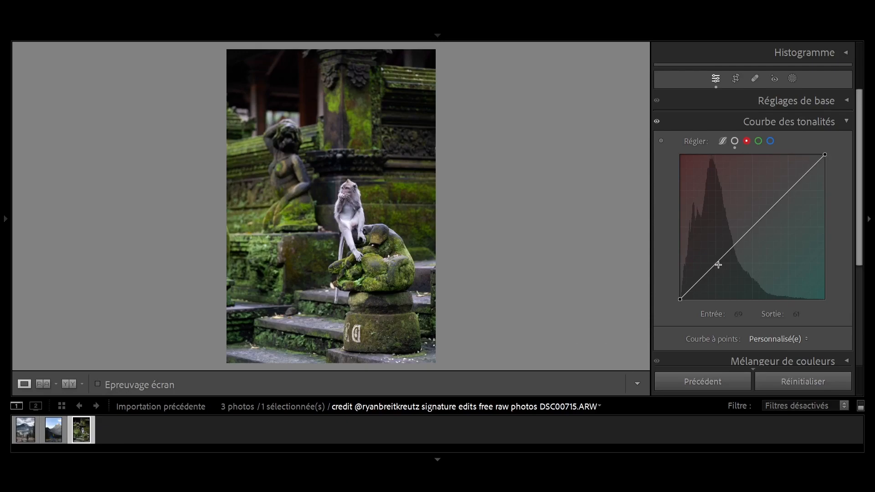
# Step: Add a midtone point to the green channel curve and raise it to 123/133
pyautogui.click(757, 141)
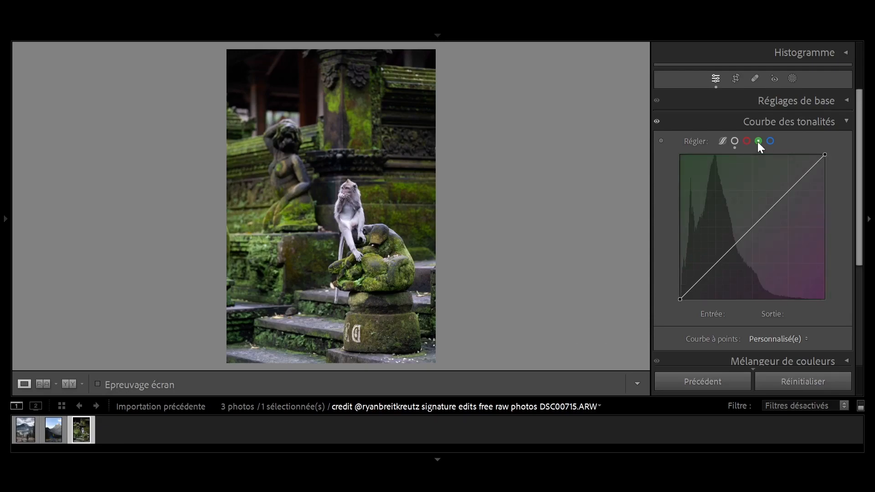
pyautogui.click(754, 226)
pyautogui.moveTo(753, 227); pyautogui.dragTo(750, 224)
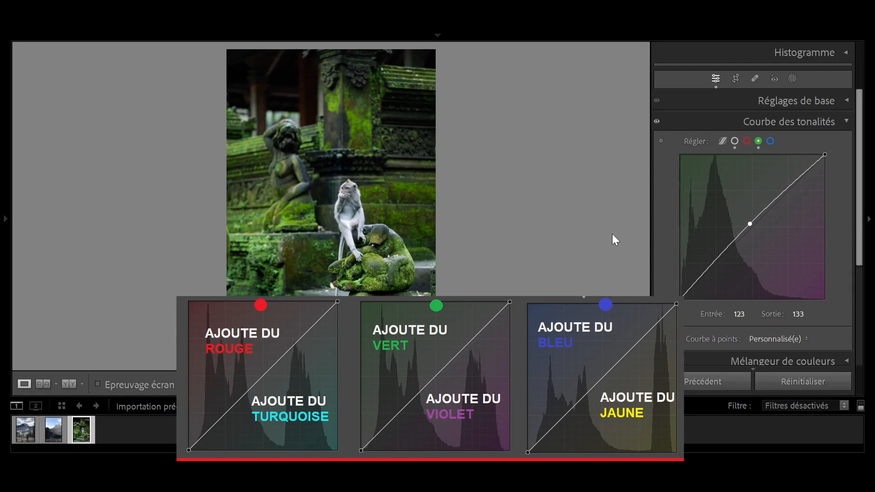
# Step: Check the red channel and main point curves, and compare the monkey photo before and after side by side
pyautogui.click(747, 142)
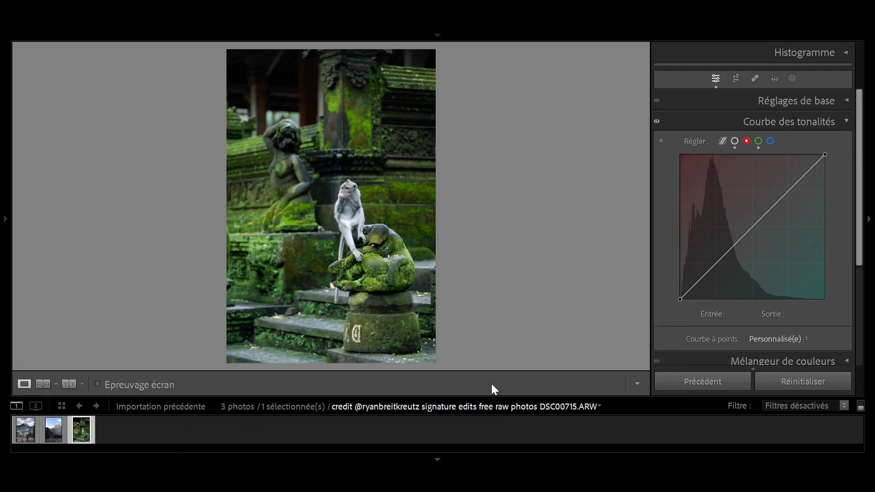
pyautogui.click(737, 142)
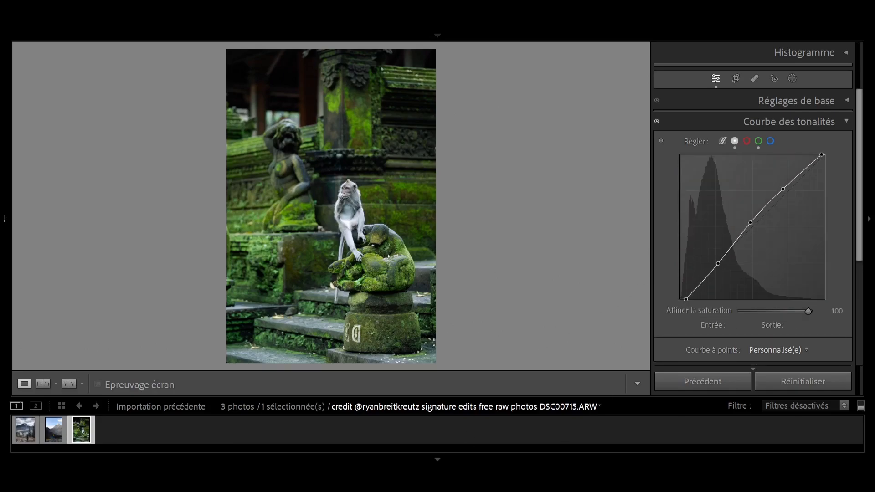
pyautogui.click(67, 385)
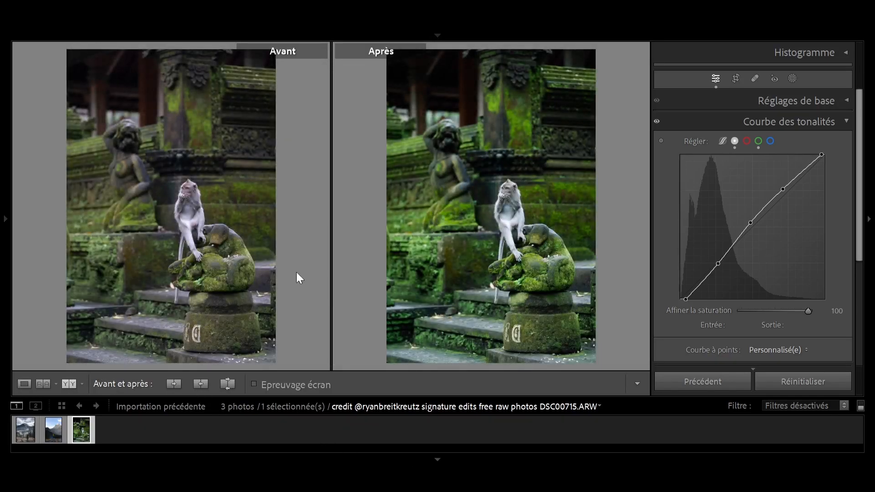